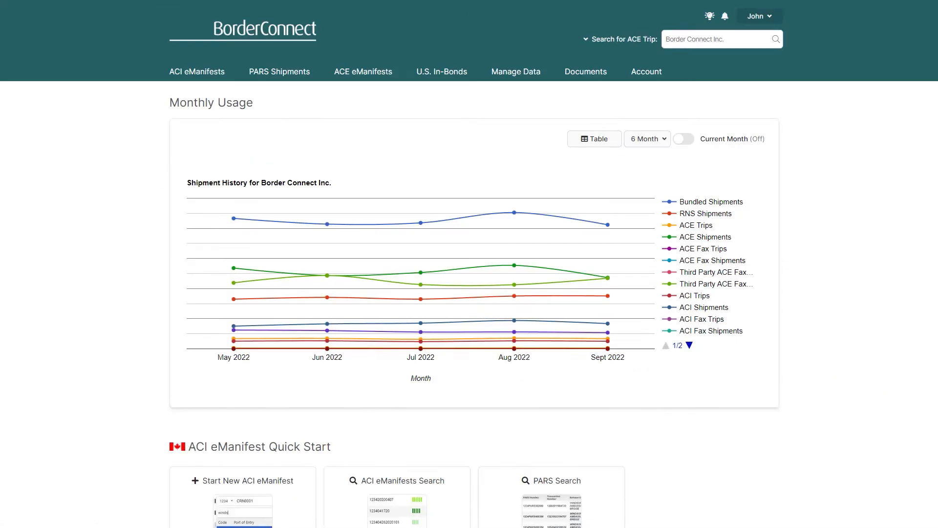
Step: Start a new QP in-bond with entry number 123456789 and entry type 62 - Transportation and Exportation
mouse_move(440, 73)
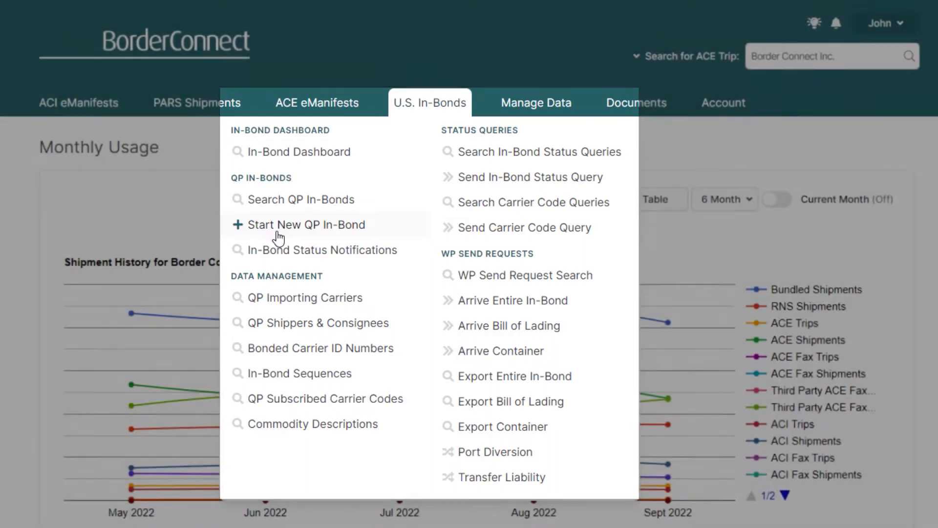
left_click(277, 233)
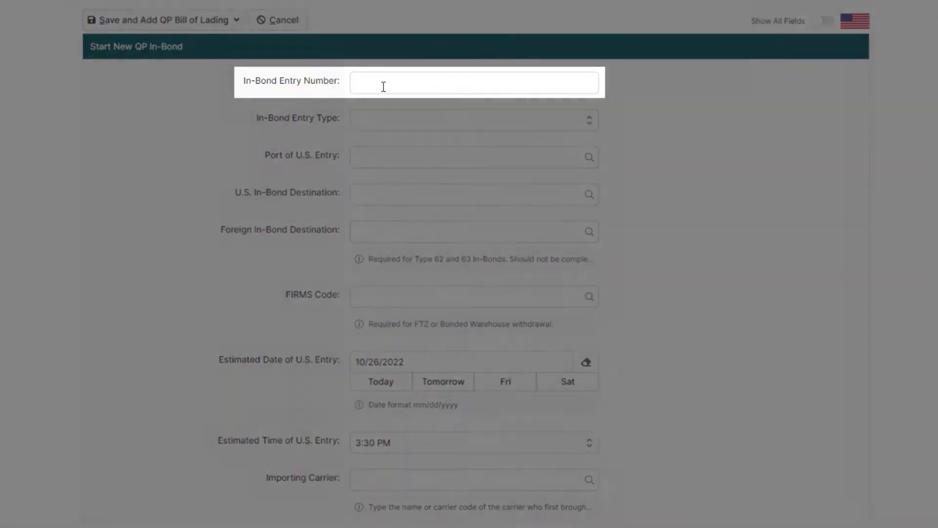
left_click(383, 86)
type("123456789")
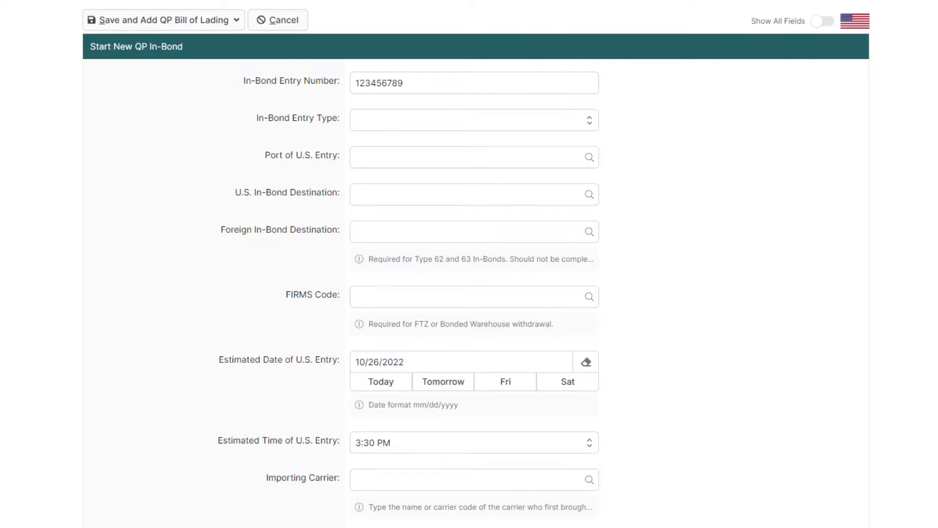
left_click(523, 121)
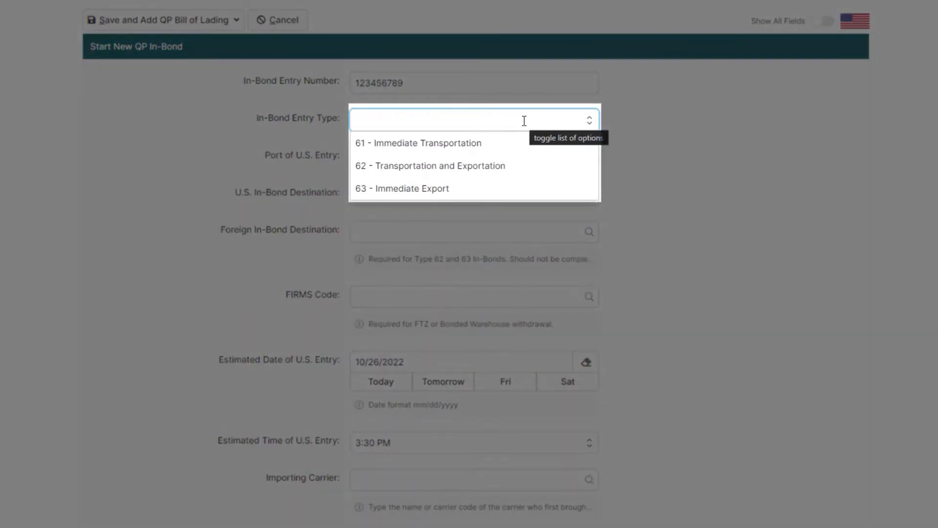
left_click(511, 171)
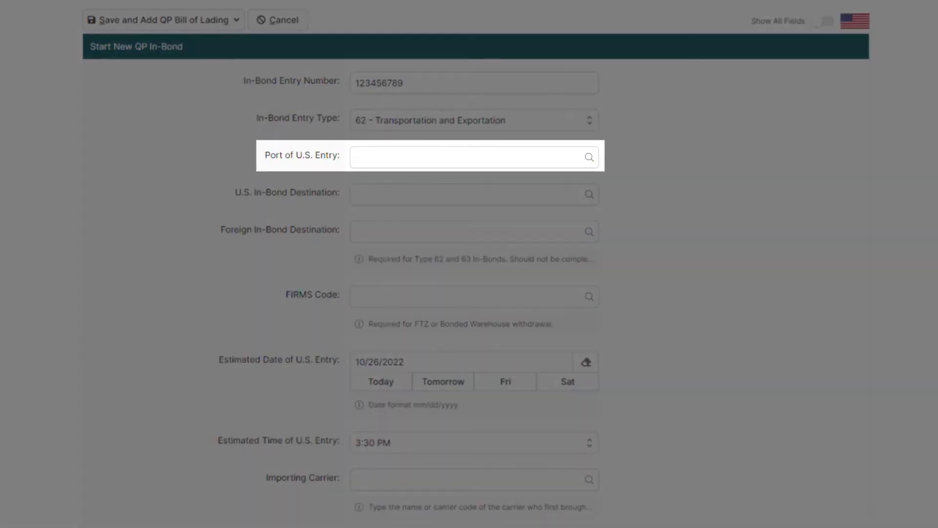
Step: Look up the port of U.S. entry by code 3801 and by the name detroit, and choose 3801: Detroit, MI
left_click(382, 155)
type("3801")
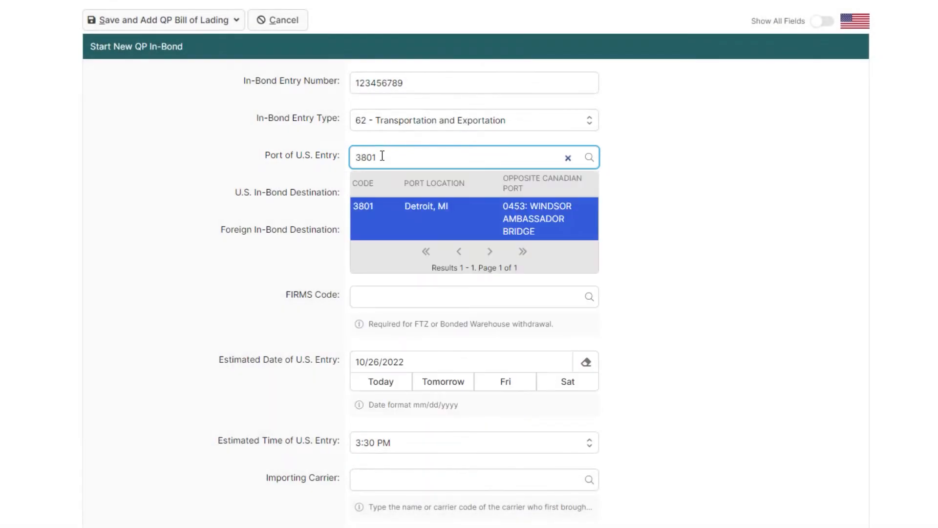
key("BackSpace")
key("BackSpace")
key("BackSpace")
key("BackSpace")
type("detroit")
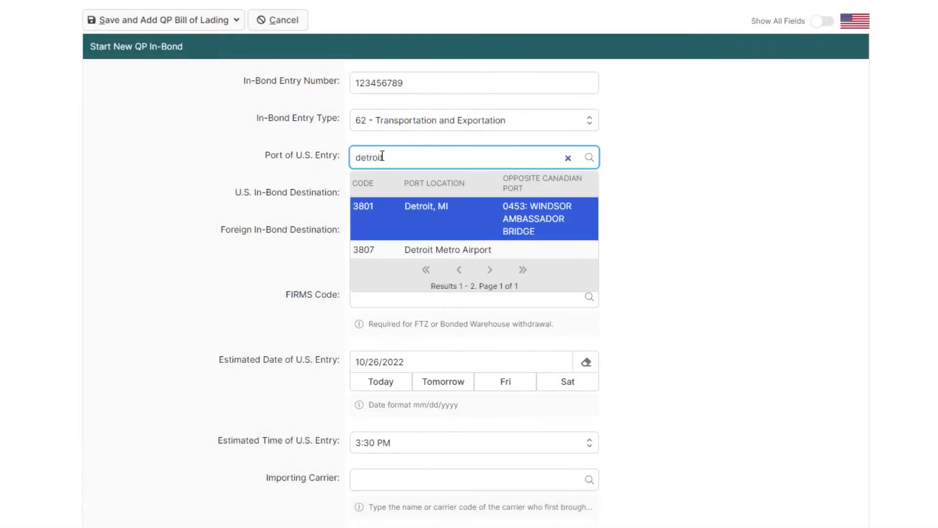
left_click(410, 228)
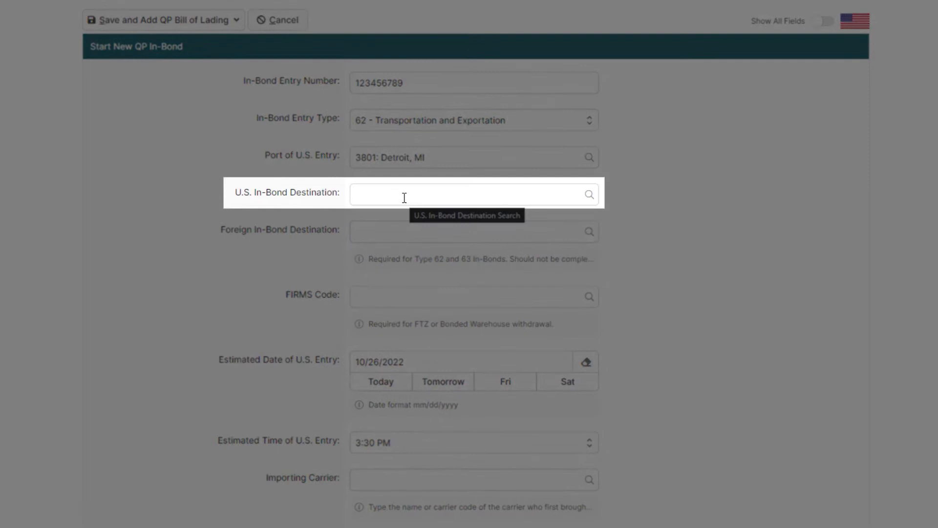
Step: Set the U.S. in-bond destination to 2304: Laredo, TX
left_click(404, 197)
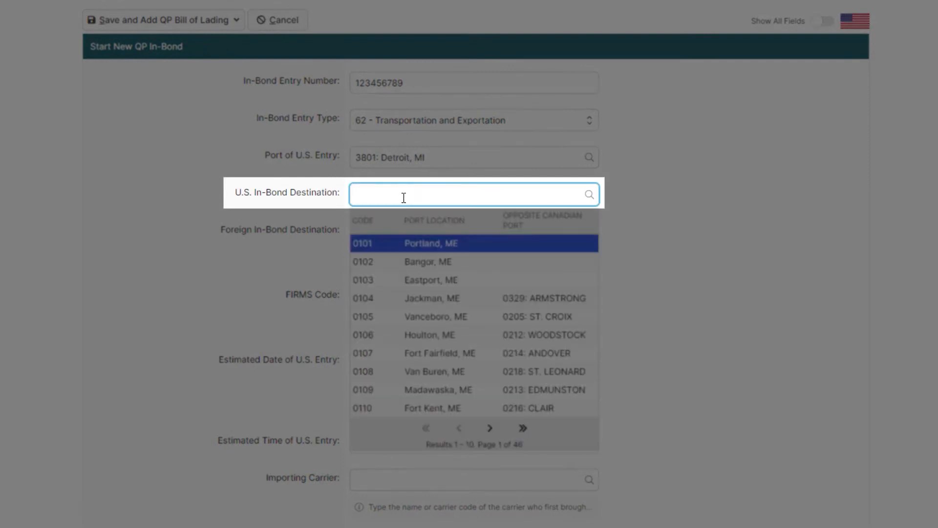
type("2304")
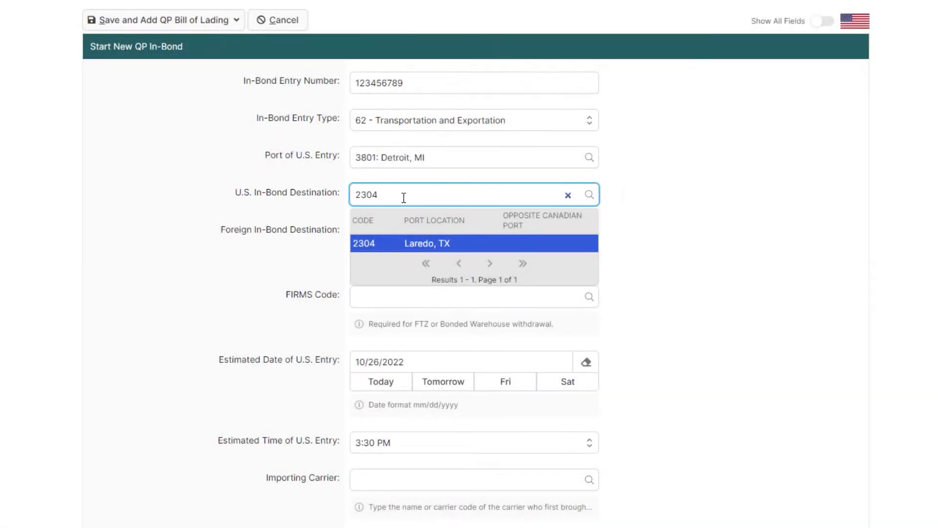
left_click(412, 247)
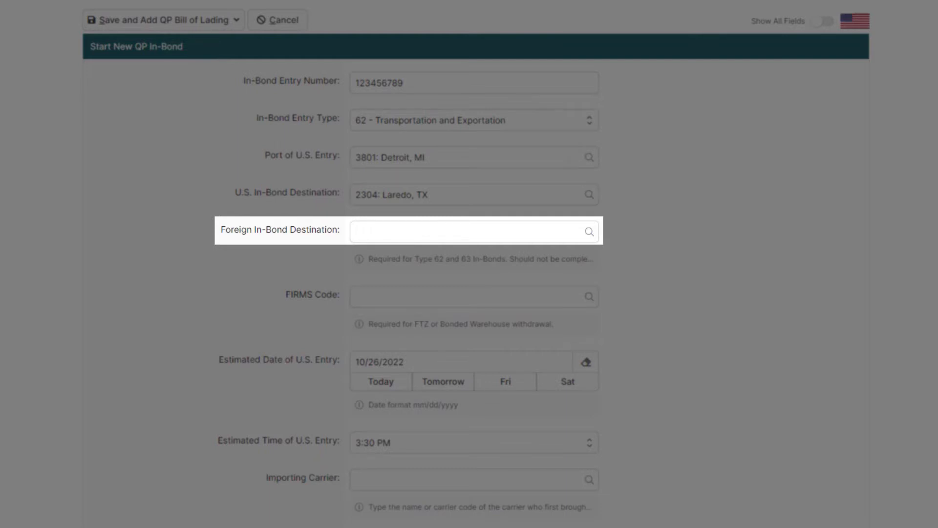
Step: Look up the foreign in-bond destination by code 97116 and by the name morel, and choose 97116: Morelos, Mexico
left_click(373, 231)
type("97116")
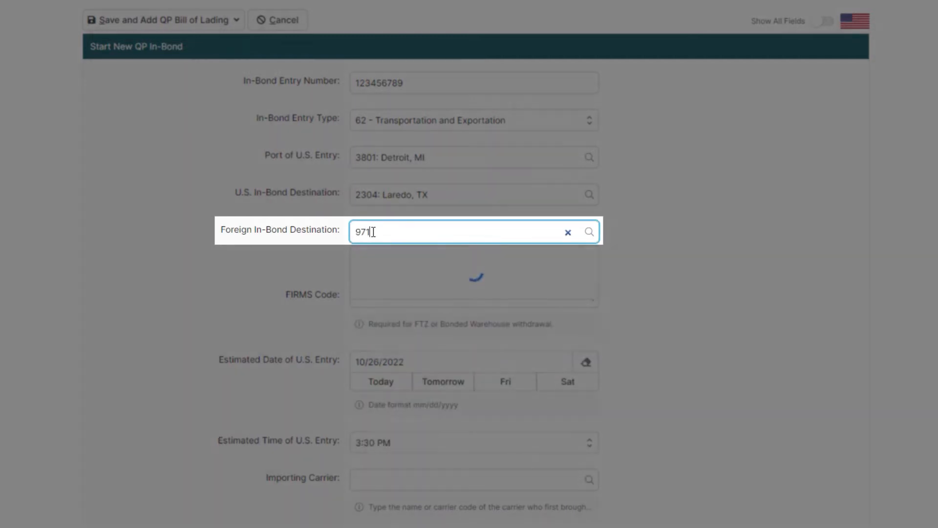
key("BackSpace")
key("BackSpace")
key("BackSpace")
key("BackSpace")
key("BackSpace")
type("morel")
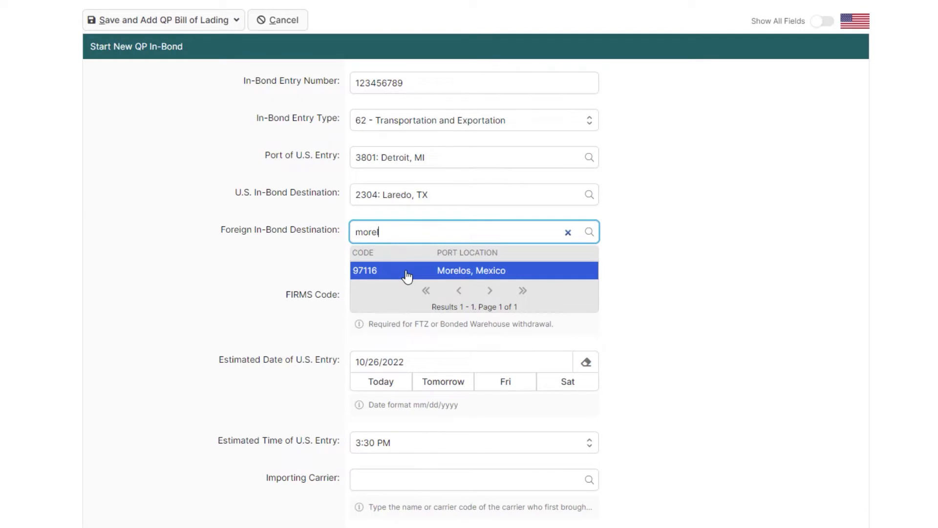
left_click(407, 273)
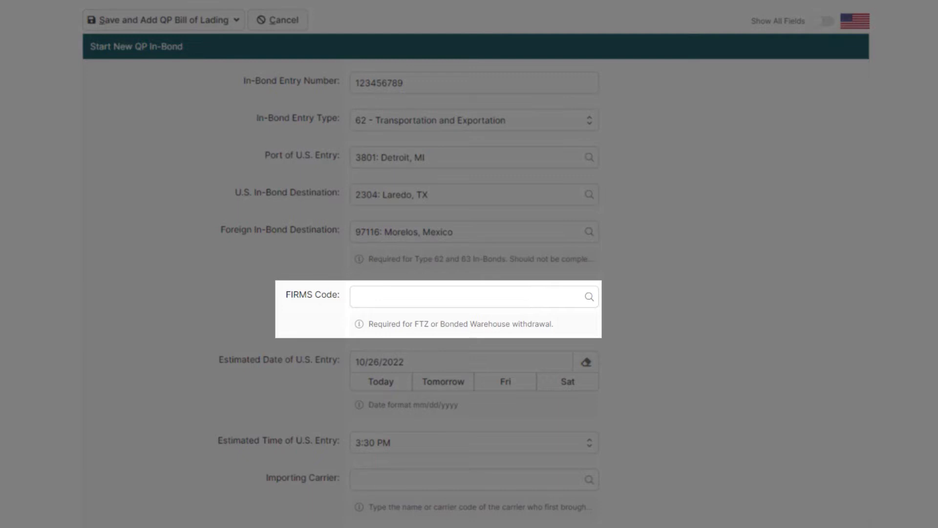
Step: Look up the FIRMS code by SDA6 and by facility name, and choose A2b Forwarding, Inc in Laredo, TX
left_click(420, 295)
type("sda6")
key("BackSpace")
key("BackSpace")
key("BackSpace")
key("BackSpace")
type("a2b forwar")
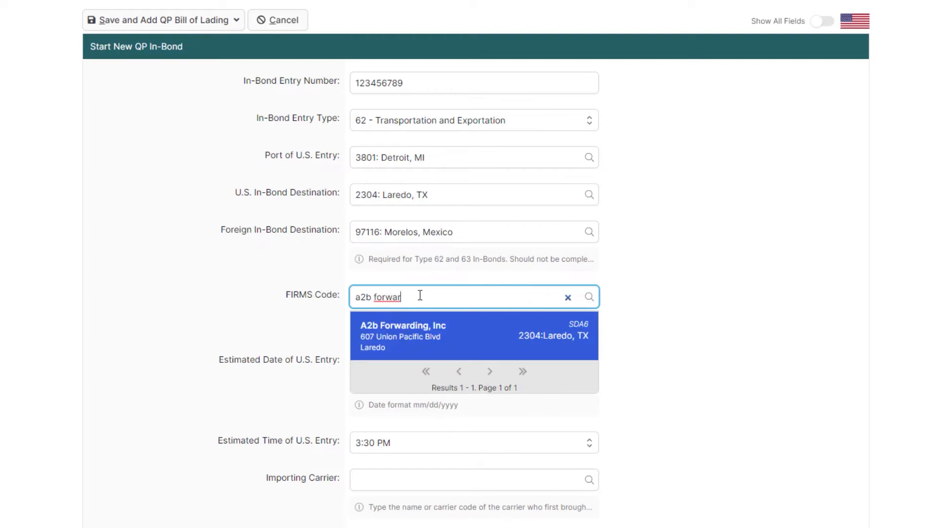
left_click(399, 338)
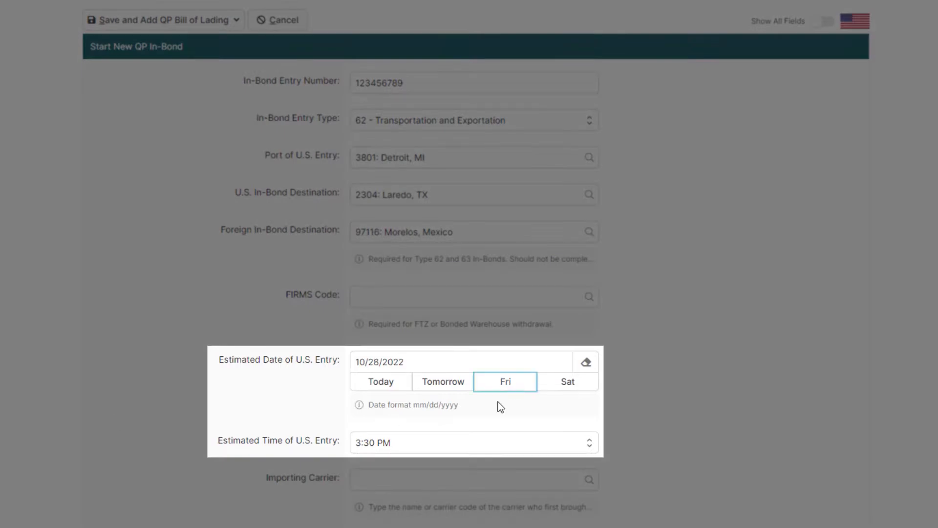
Step: Set the estimated time of U.S. entry to a time in the 11 AM hour
left_click(422, 442)
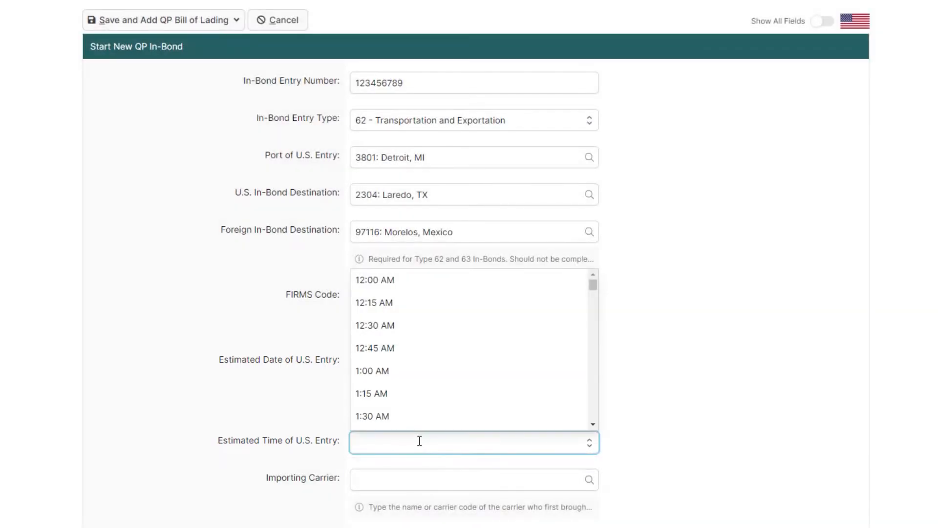
type("11a")
left_click(411, 356)
Step: Look up the importing carrier by code ABCD and by name, and enter ABC Trucking as the importing carrier
scroll(410, 356, "down", 1)
scroll(474, 264, "down", 6)
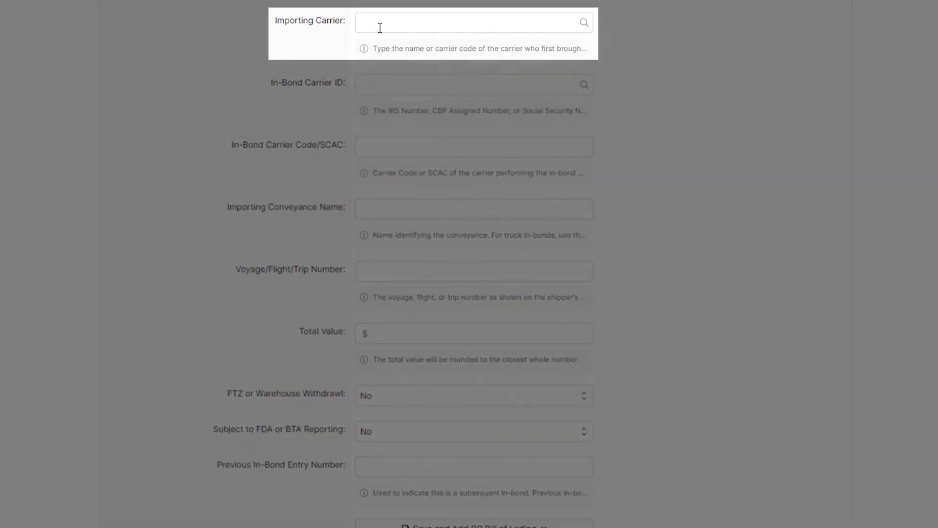
left_click(383, 25)
type("ABCD")
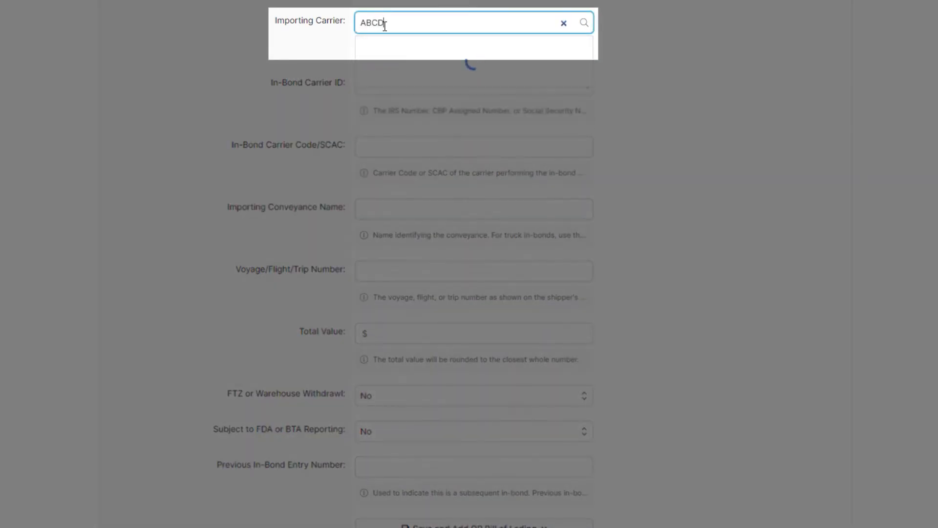
key("BackSpace")
key("BackSpace")
key("BackSpace")
type("AB")
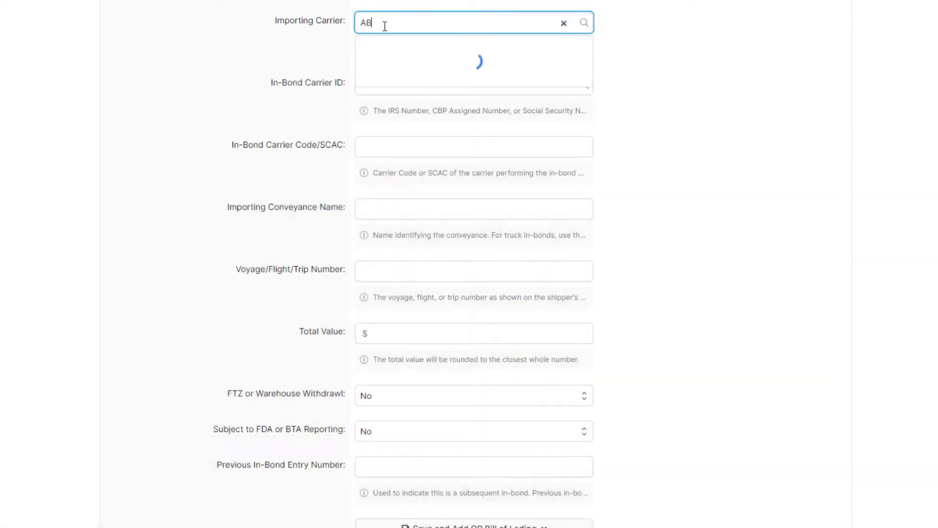
type("C Trucking")
left_click(70, 91)
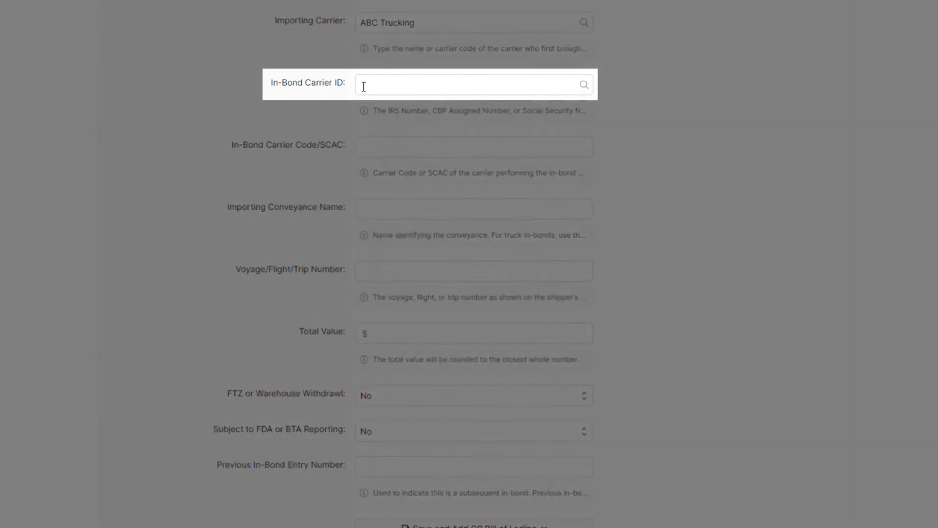
Step: Enter the bonded carrier's identification number as the in-bond carrier ID
left_click(383, 84)
type("12-1")
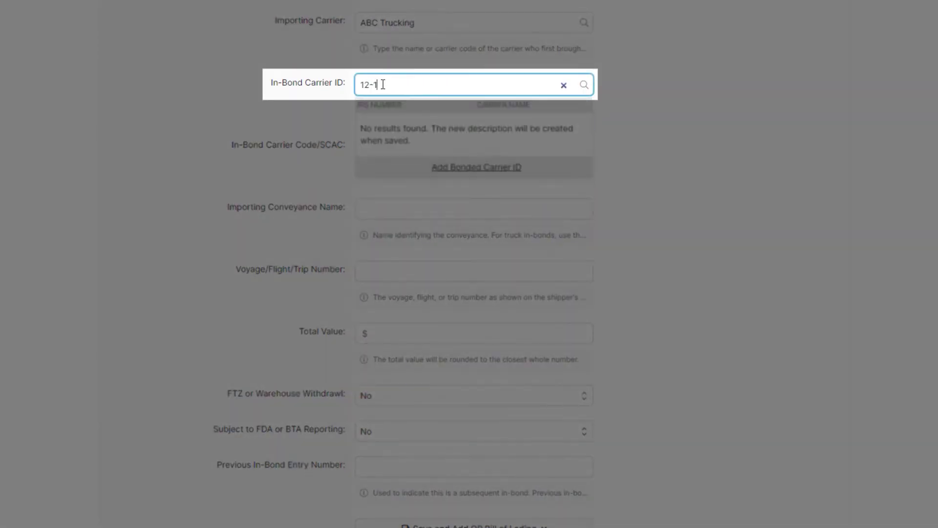
type("234567")
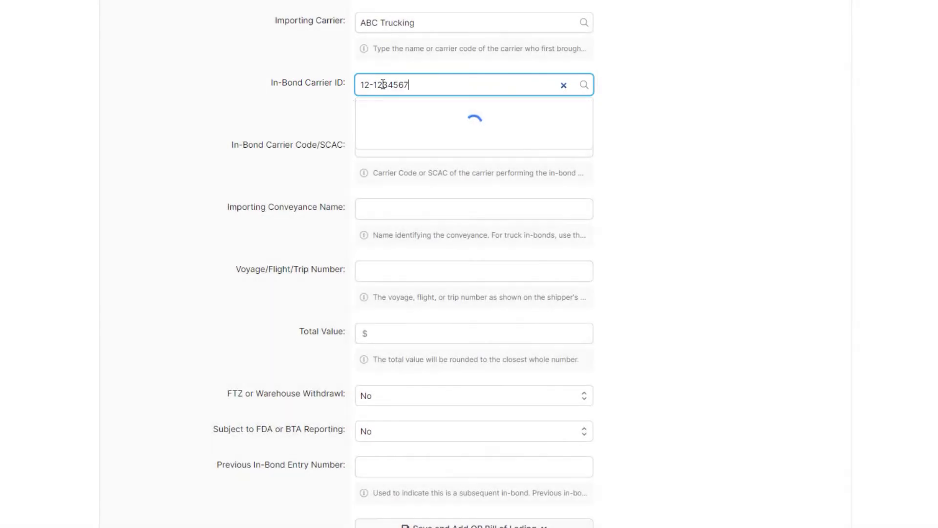
type("8999")
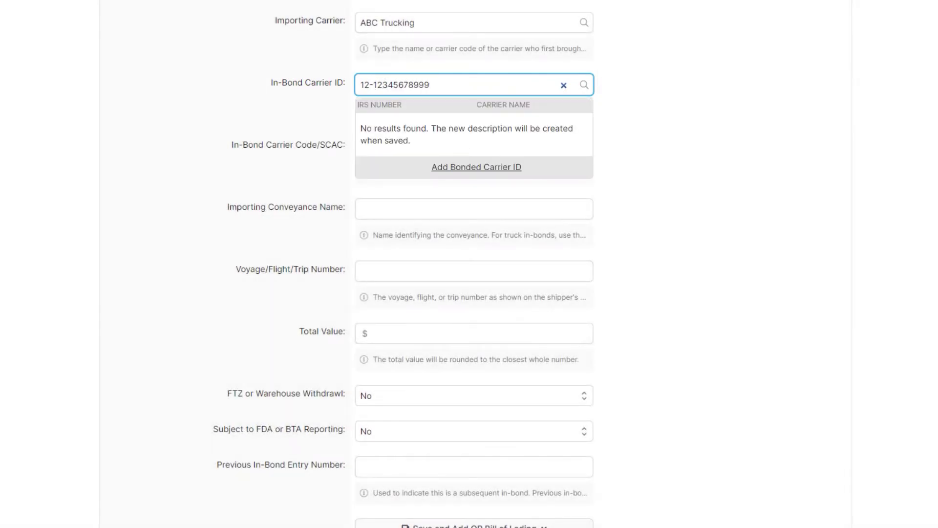
left_click(296, 102)
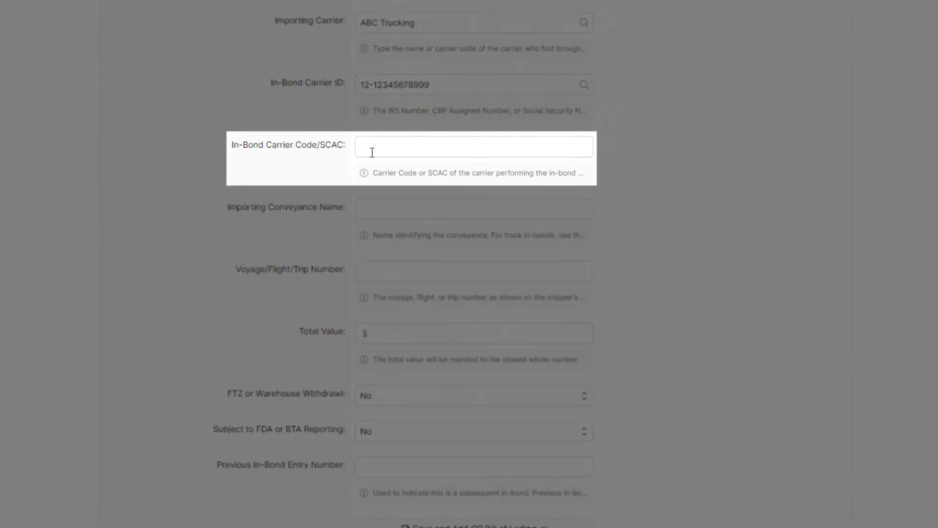
Step: Set the in-bond carrier code/SCAC to XYZZ and the importing conveyance name to T001
left_click(386, 148)
type("XYZZ")
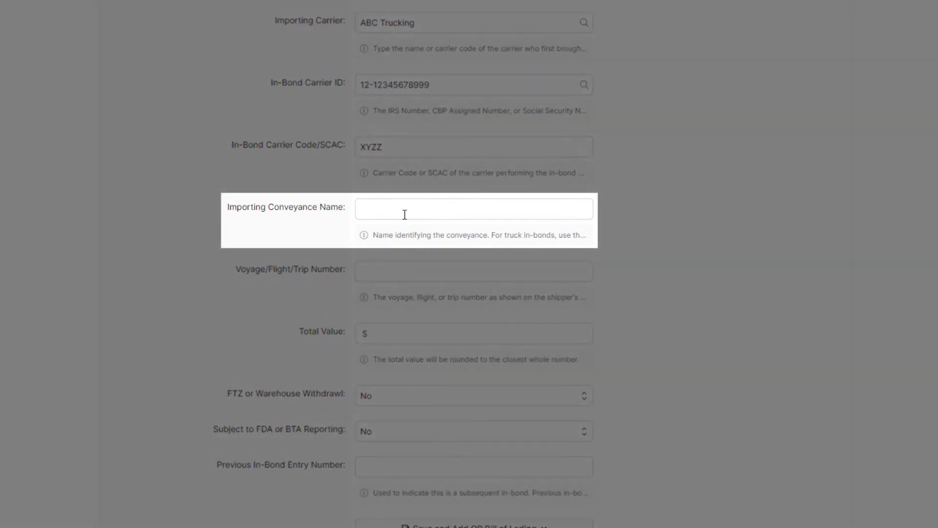
left_click(406, 214)
type("T001")
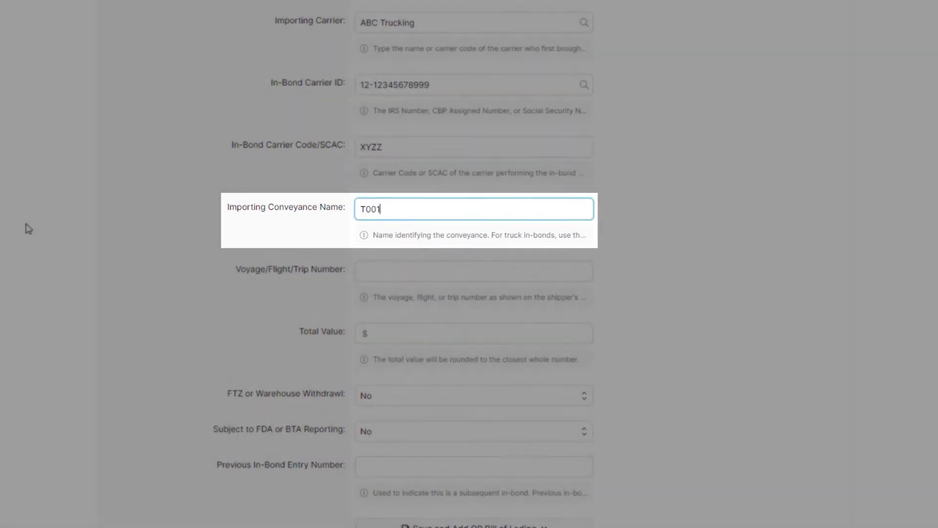
left_click(26, 225)
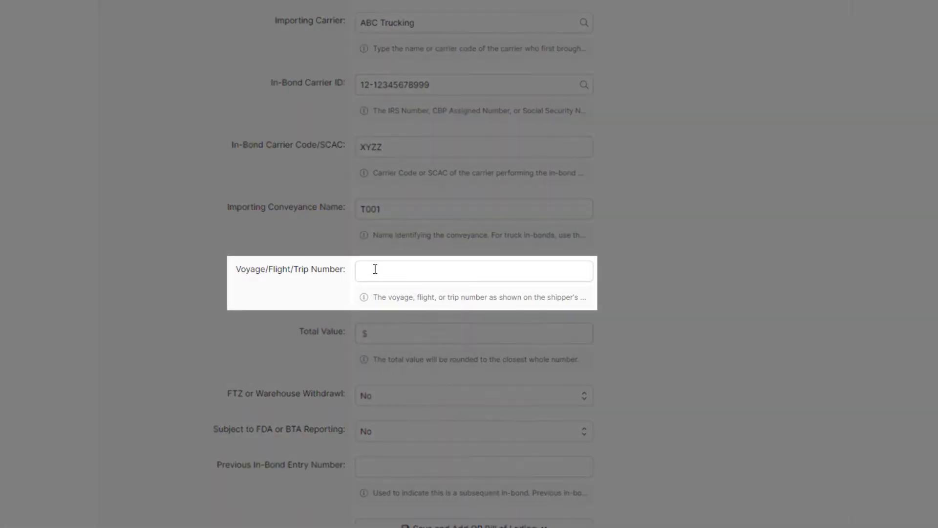
Step: Set the voyage/flight/trip number to Z123 and the total value to $115000
left_click(376, 272)
type("Z")
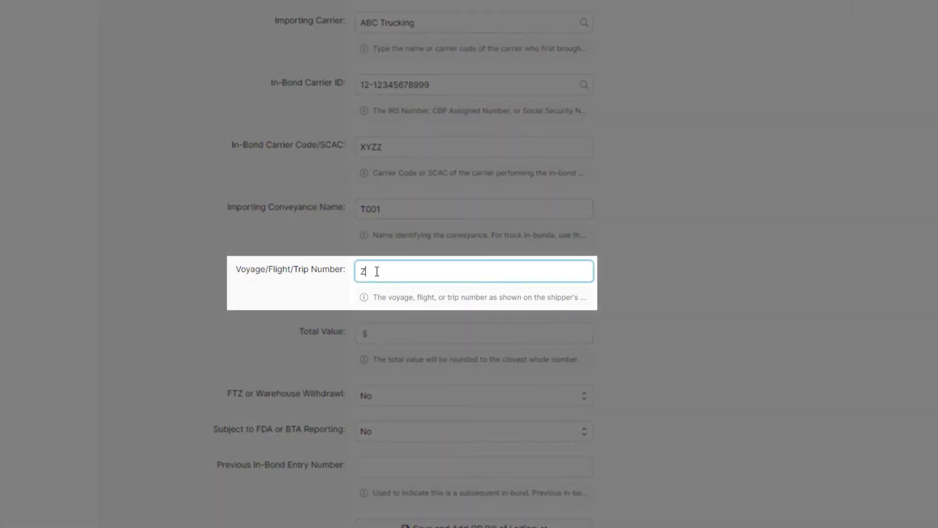
type("123")
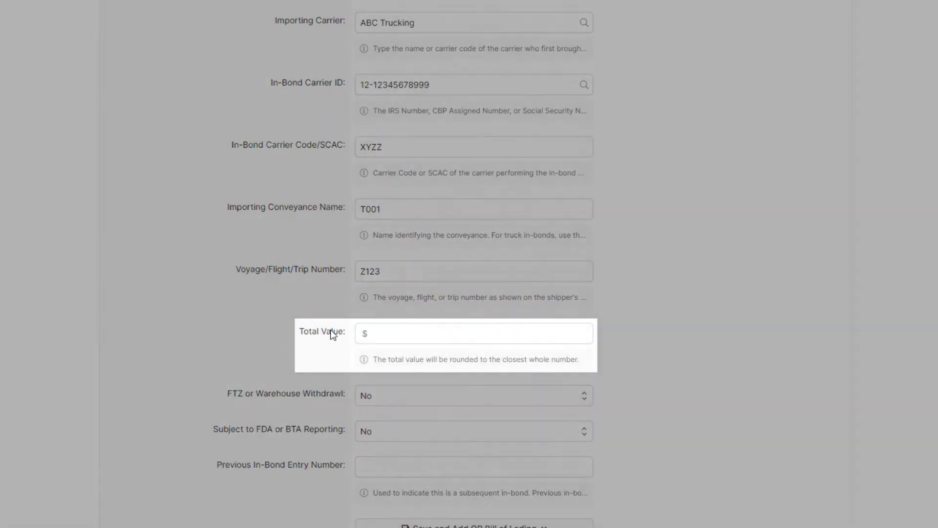
left_click(384, 332)
type("115000")
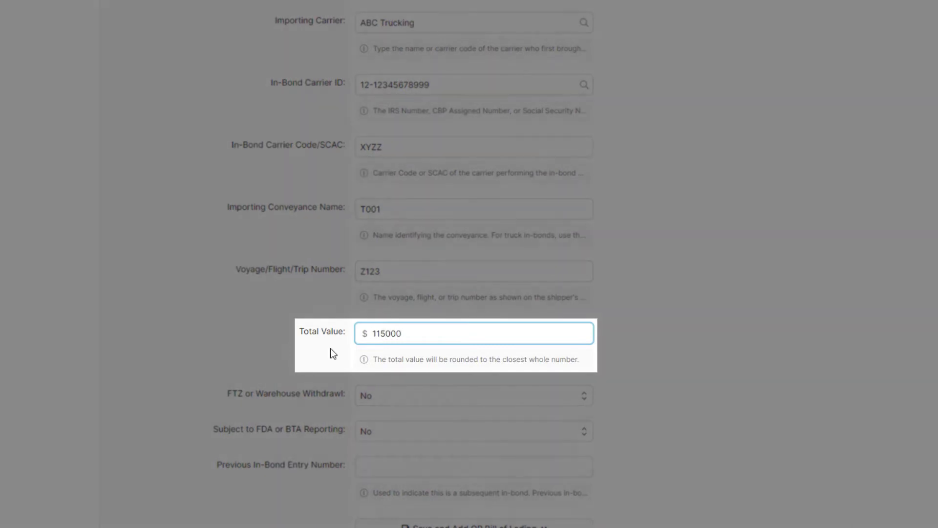
left_click(245, 353)
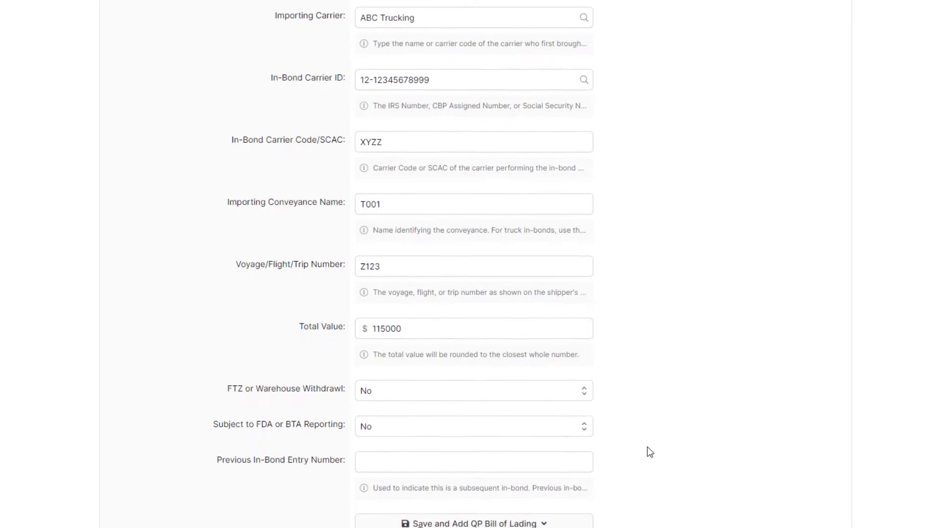
Step: Save the in-bond, start adding a QP bill of lading, and set its master bill number to ABCD 00065658
scroll(650, 453, "down", 1)
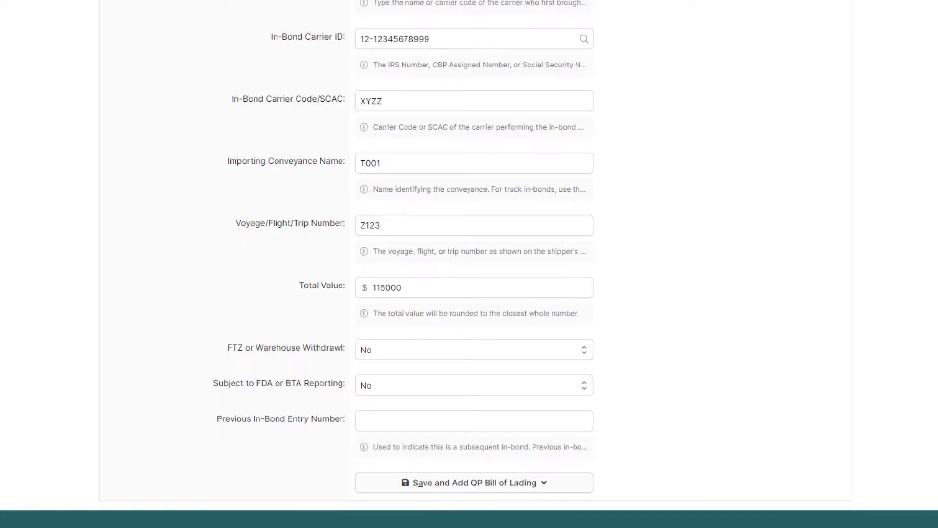
scroll(469, 264, "down", 2)
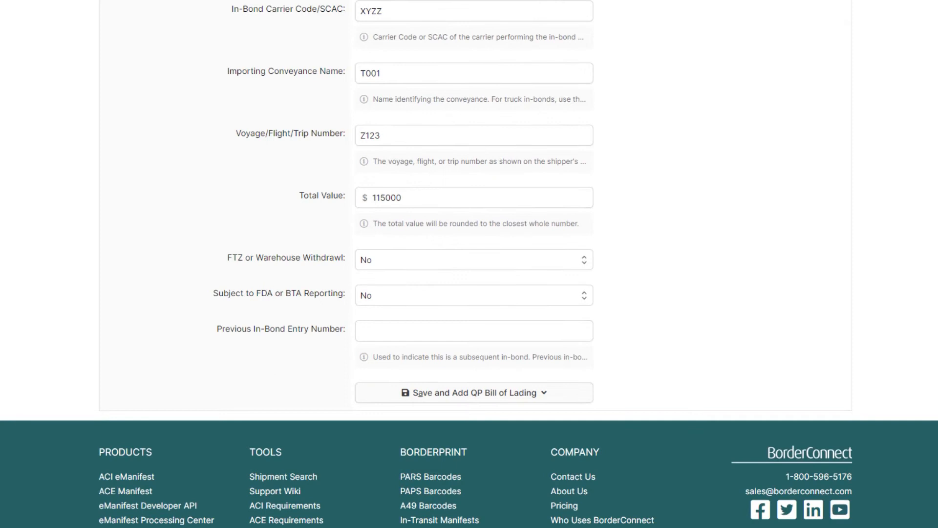
left_click(575, 397)
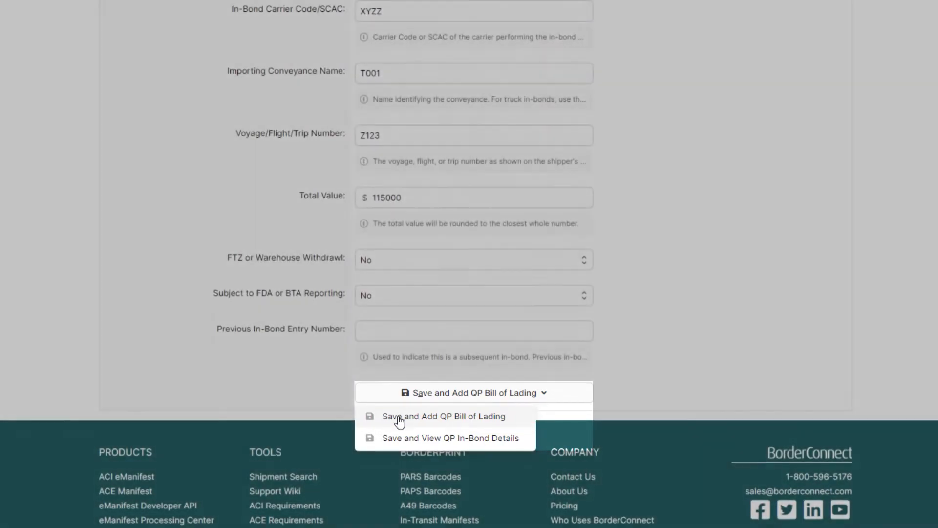
left_click(399, 416)
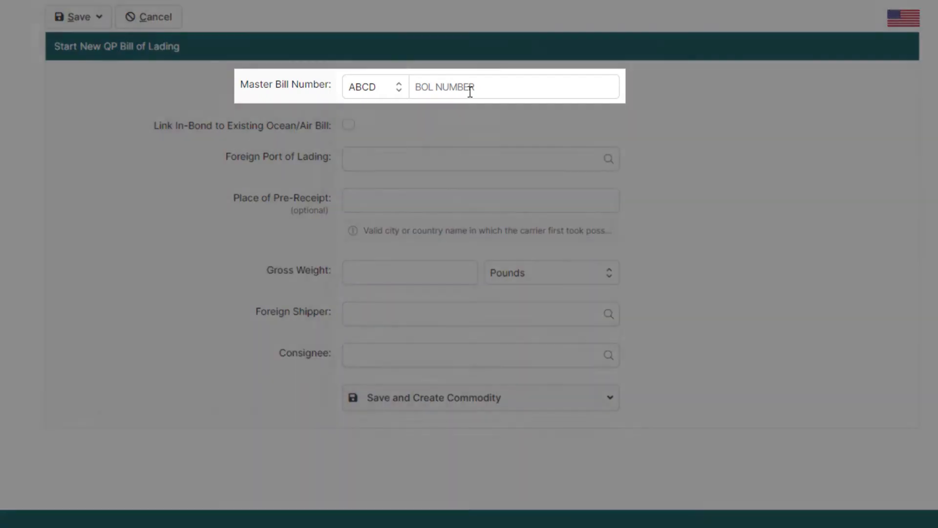
left_click(472, 87)
type("00065658")
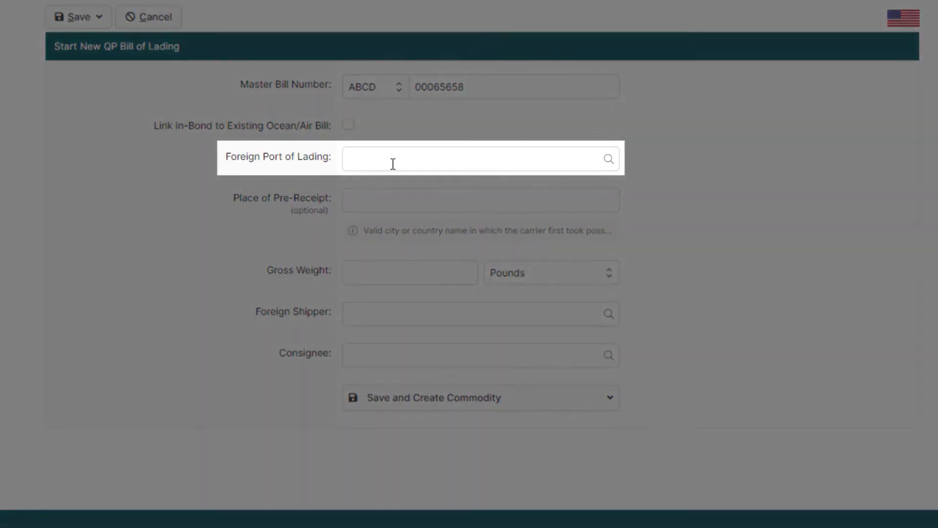
Step: Look up the foreign port of lading by code 80109 and by name, and select Nova Scotia, Canada
left_click(393, 163)
type("80109")
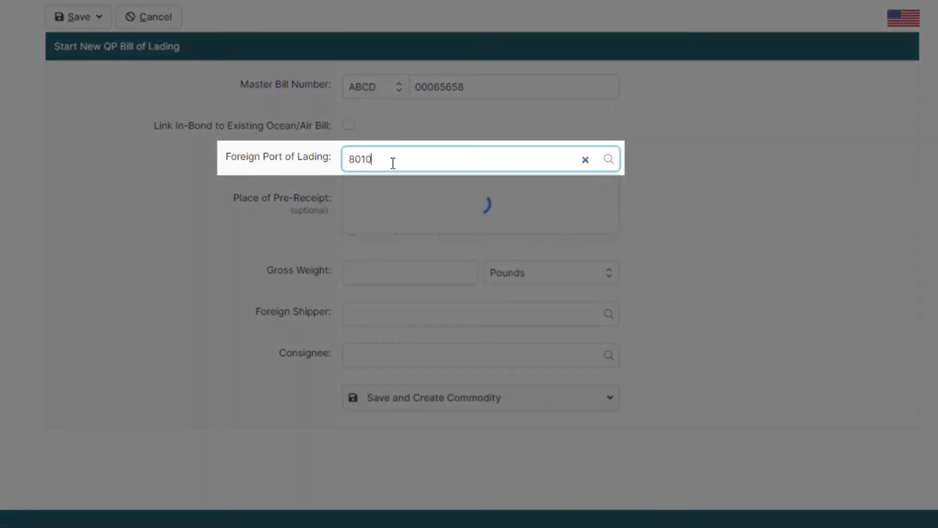
key("BackSpace")
key("BackSpace")
key("BackSpace")
key("BackSpace")
key("BackSpace")
type("nova scot")
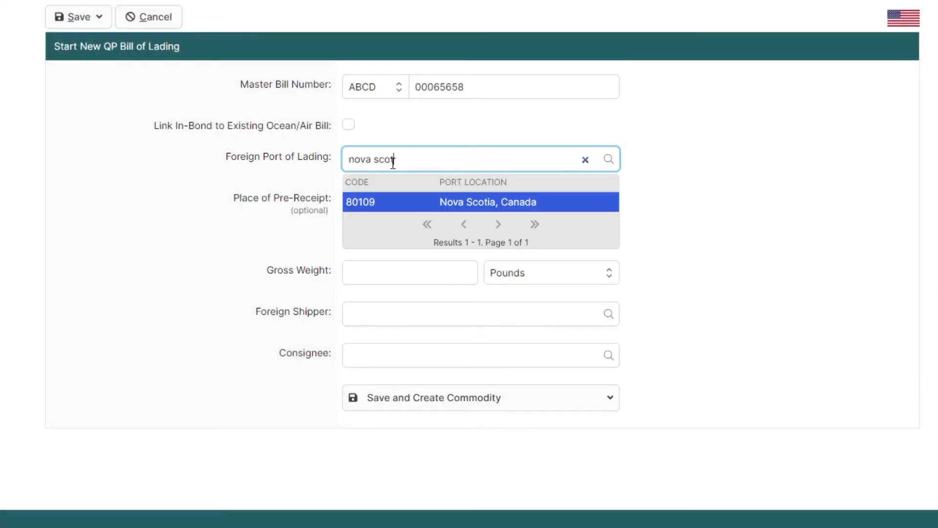
left_click(401, 210)
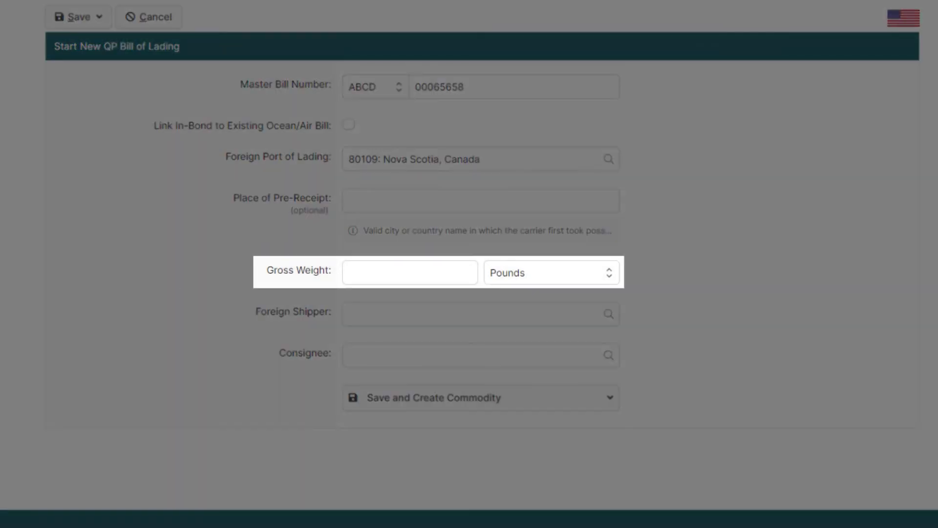
Step: Set the gross weight to 41250 pounds, and look up the foreign shipper by name and address, selecting Williams Racing
left_click(385, 272)
type("41250")
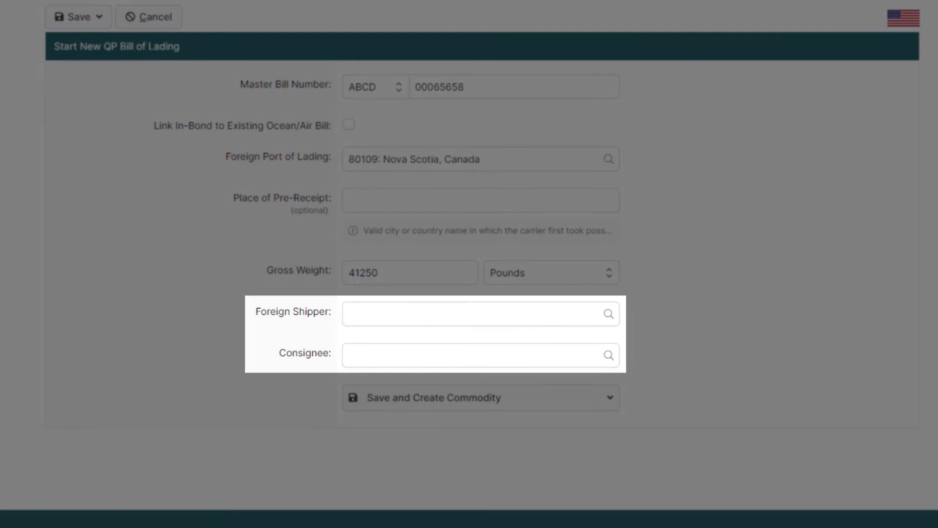
left_click(390, 316)
type("willia")
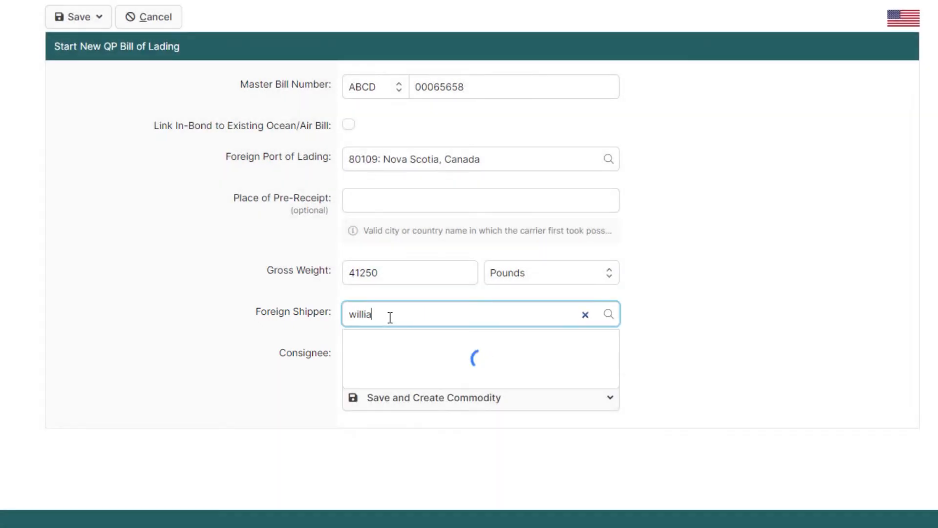
key("BackSpace")
key("BackSpace")
key("BackSpace")
key("BackSpace")
key("BackSpace")
key("BackSpace")
type("1234 demo")
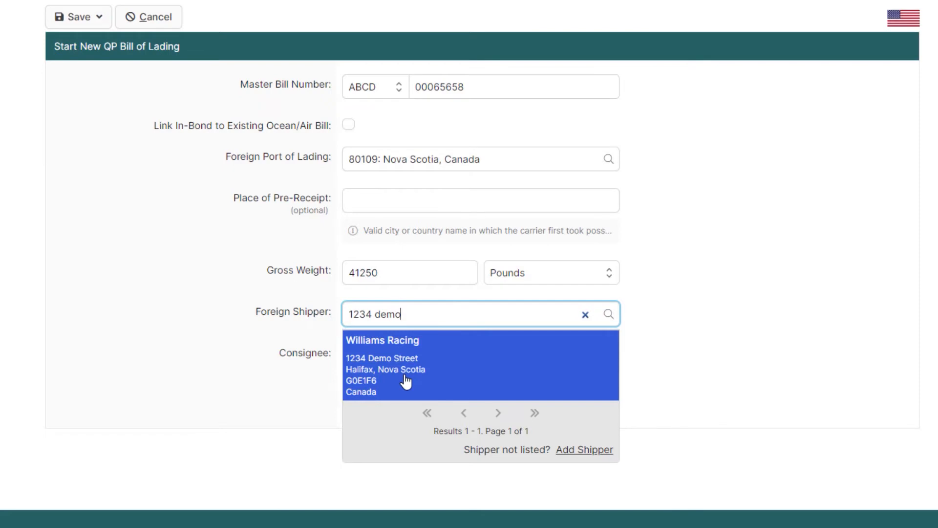
left_click(406, 382)
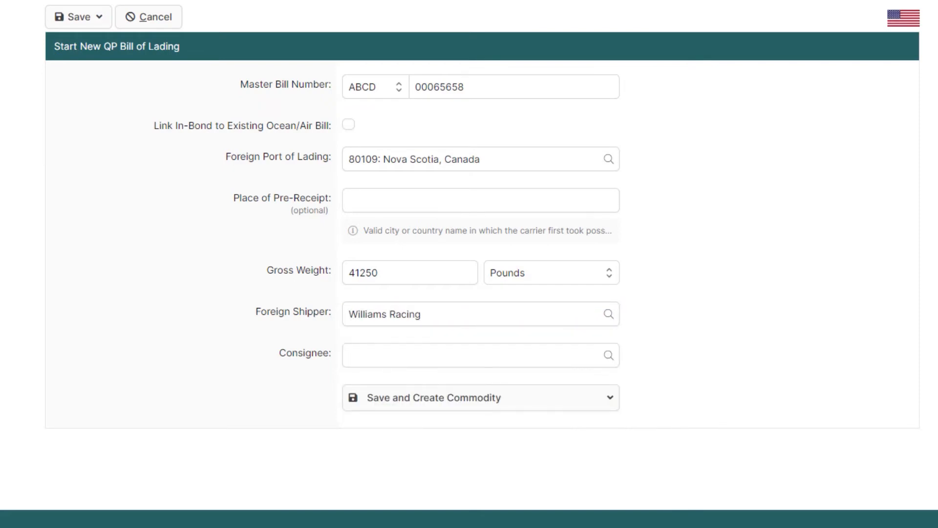
Step: Search for the consignee "trident" and add Trident Warehouse as a new consignee with its street address, city, state and ZIP code
left_click(412, 355)
type("trident")
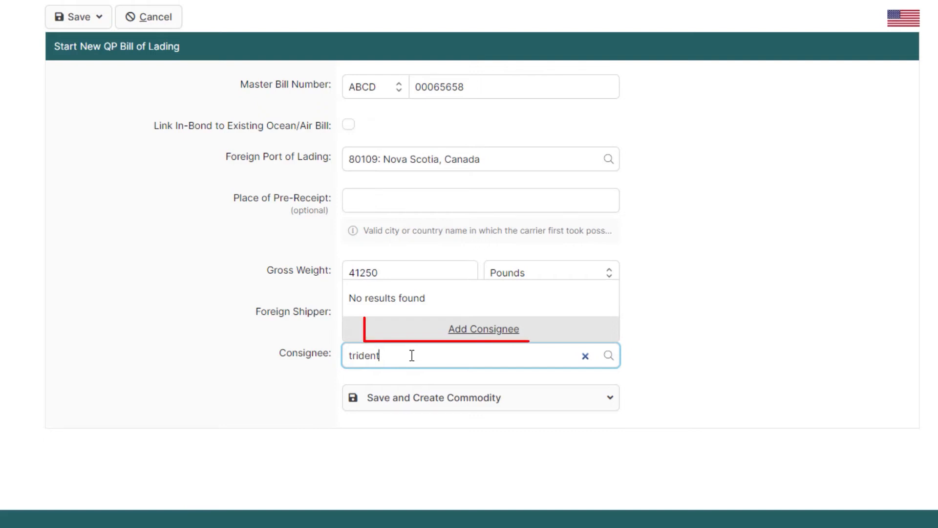
left_click(480, 331)
double_click(377, 259)
type("Trident Warehouse")
key("Tab")
type("999 Smith Road")
key("Tab")
type("Laredo")
key("Tab")
type("Texas")
key("Tab")
type("78123")
left_click(350, 178)
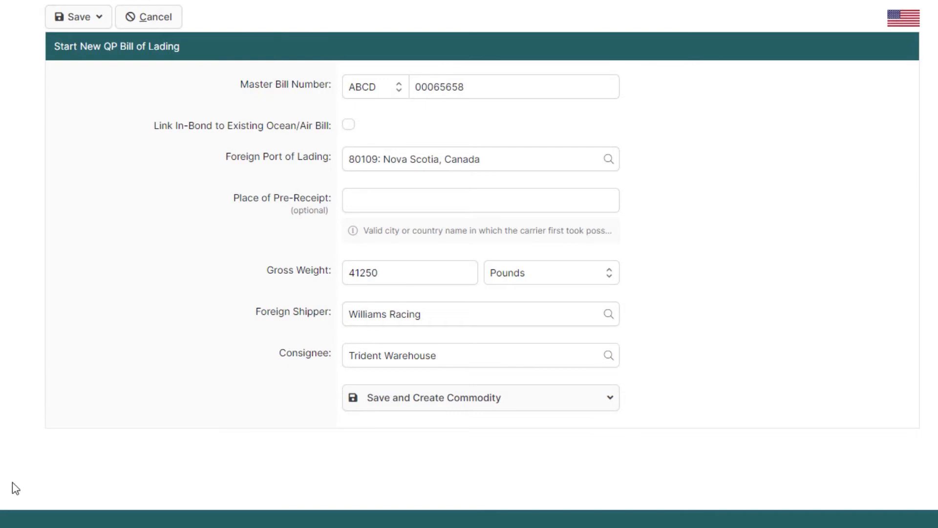
Step: Save the bill of lading and create a commodity described as Beer, with quantity 450 Case and net weight 38750 pounds
left_click(469, 406)
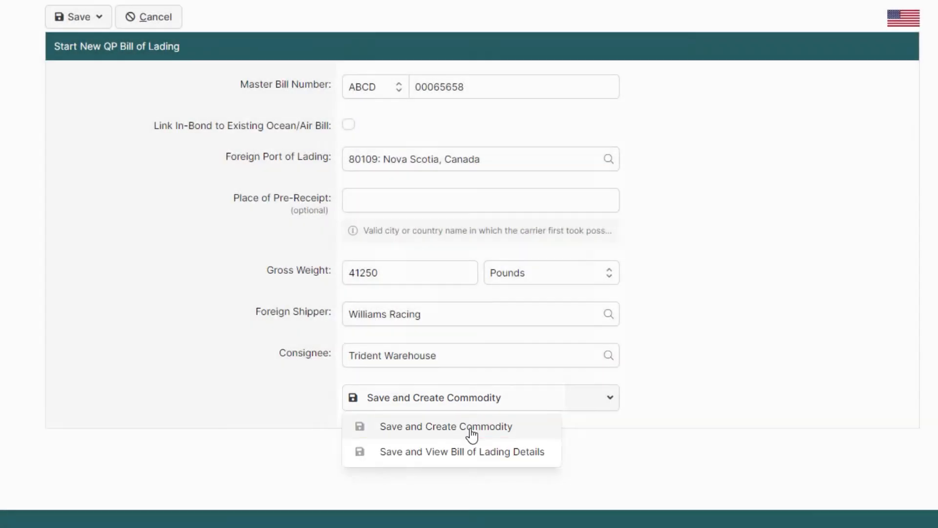
left_click(472, 429)
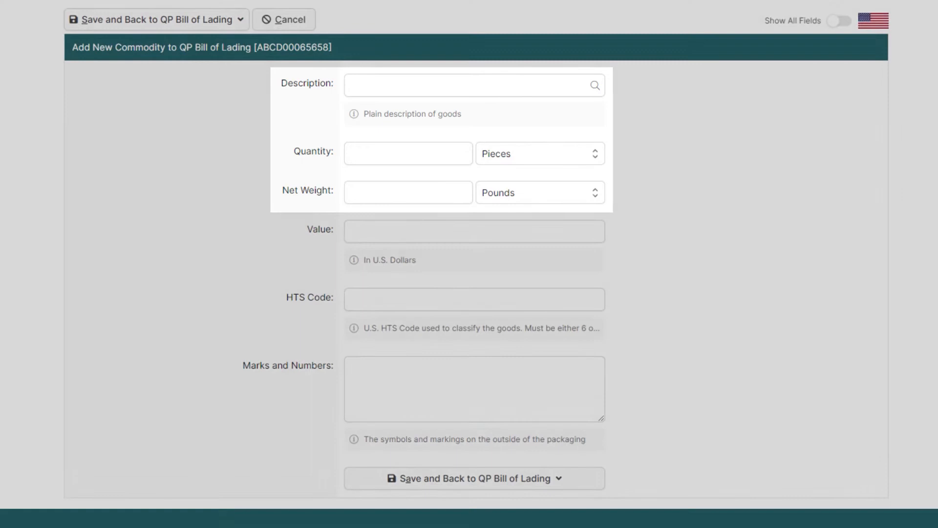
left_click(381, 90)
type("Beer")
key("Tab")
type("450")
key("Tab")
type("cas")
key("Return")
key("Tab")
type("38750")
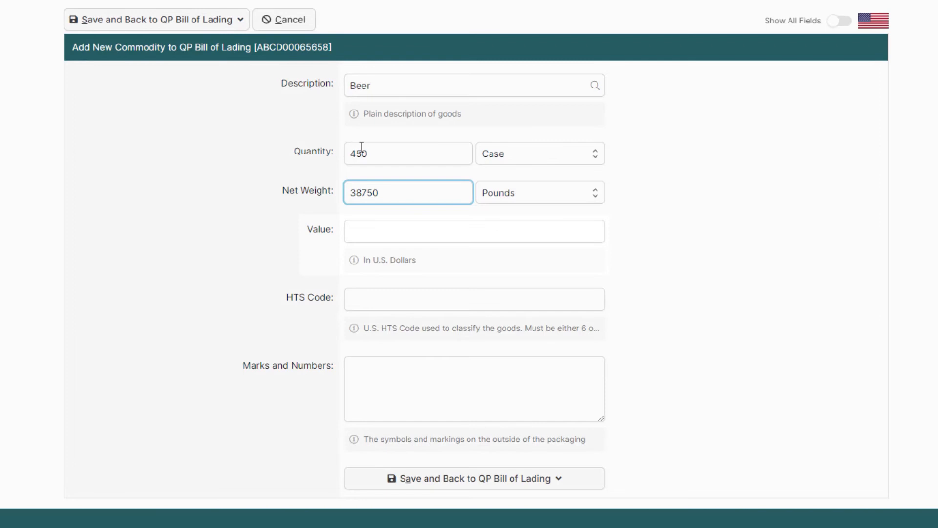
Step: Set the commodity's value to 115000, HTS code to 220300, and marks and numbers to "FRAGILE, HANDLE WITH CARE, ALCOHOL"
key("Tab")
key("Tab")
type("115000")
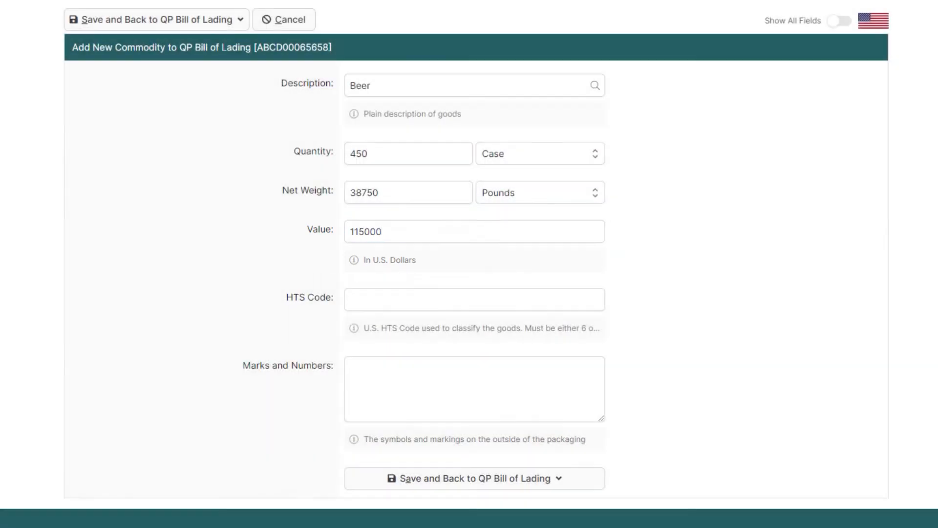
left_click(376, 299)
type("220300")
left_click(379, 375)
type("FRAGILE, HANDLE WITH CARE, ALCOHOL")
key("Tab")
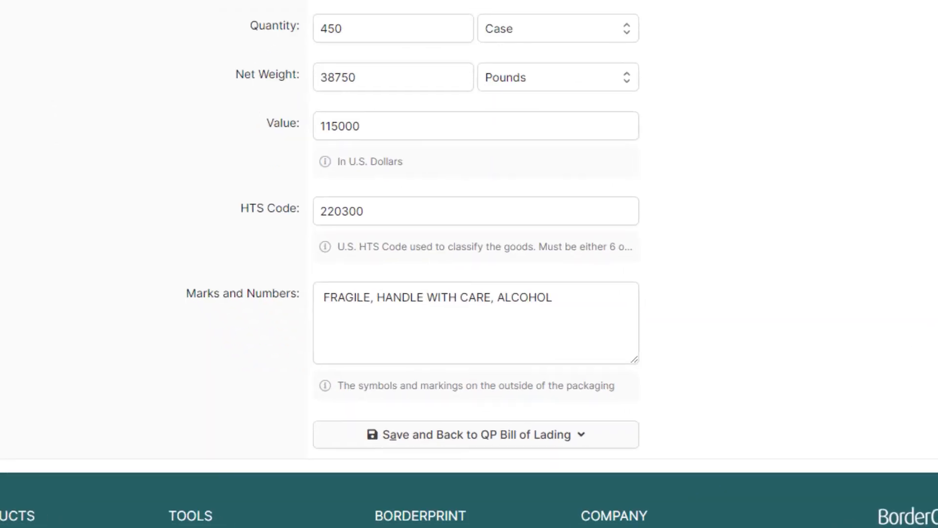
Step: Save the commodity back to the QP bill of lading and return to the QP in-bond details
left_click(464, 440)
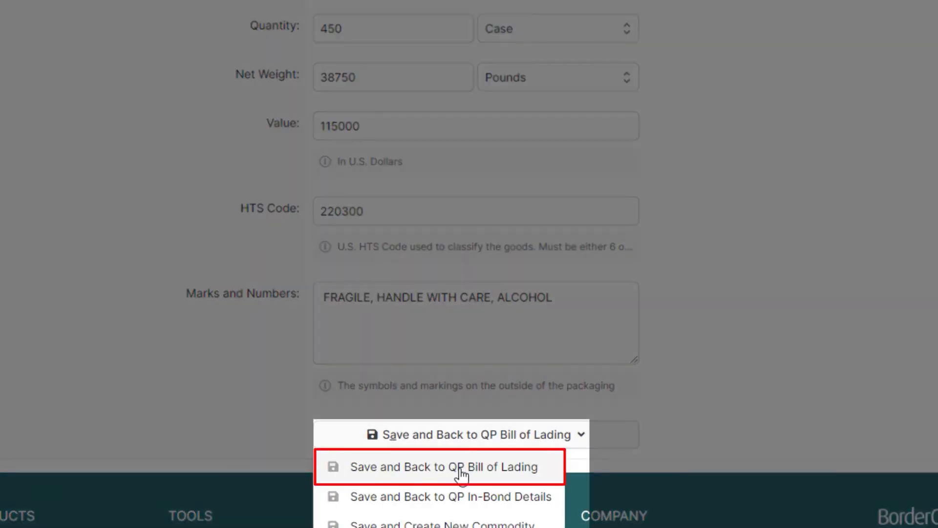
left_click(462, 469)
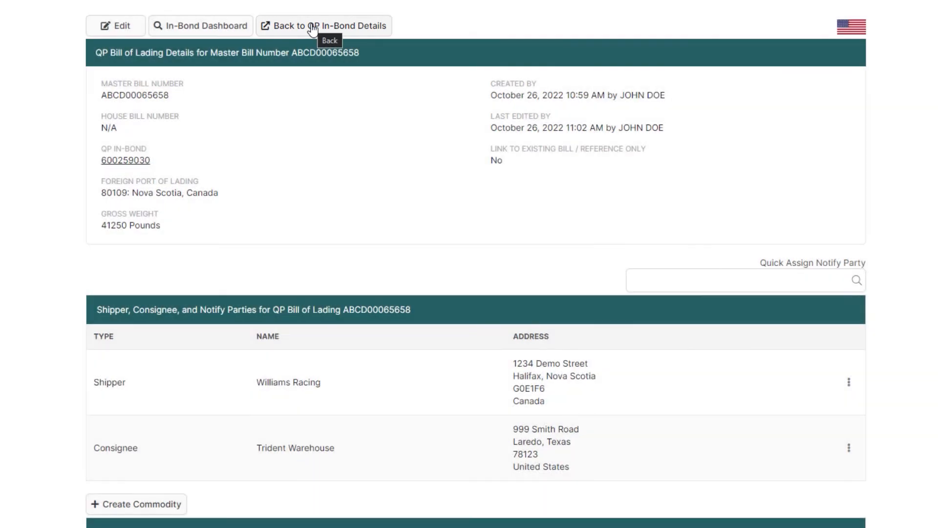
left_click(311, 27)
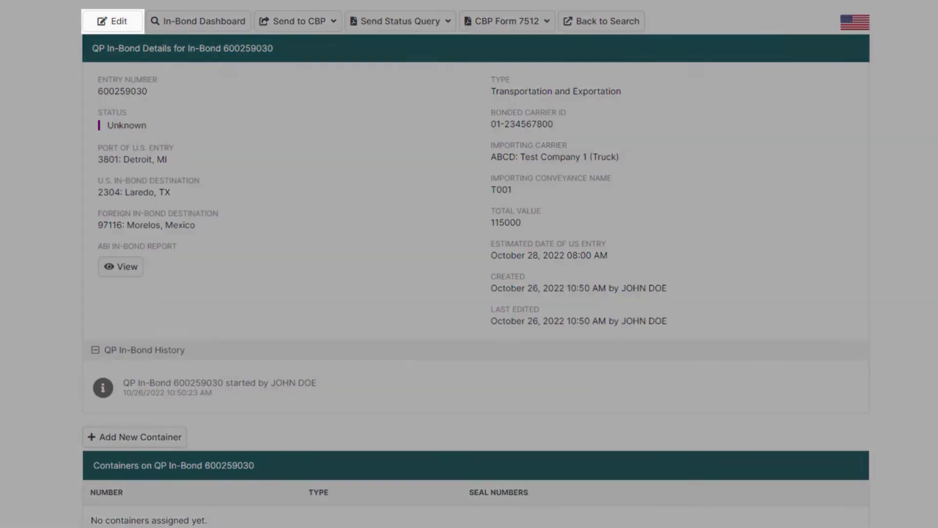
Step: Review the containers and bills of lading on the in-bond, and send the QP in-bond to CBP
scroll(476, 264, "down", 7)
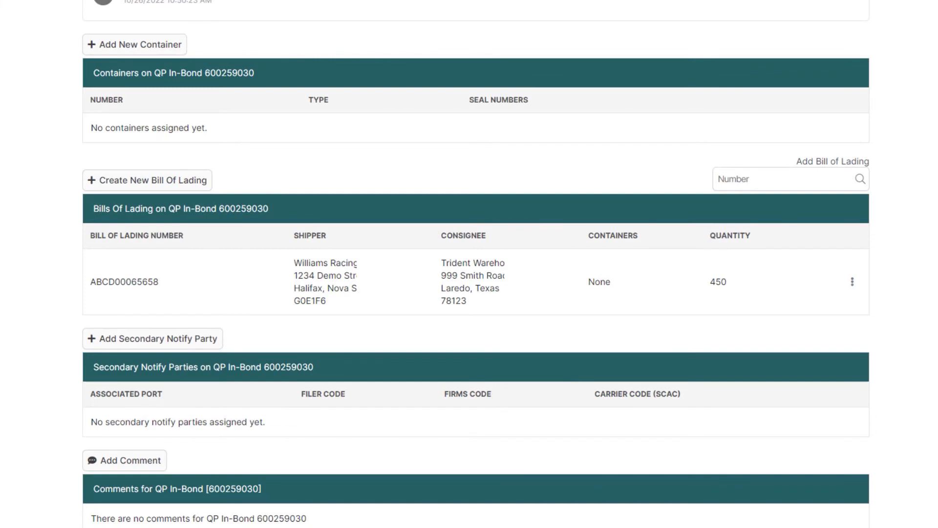
scroll(469, 264, "up", 8)
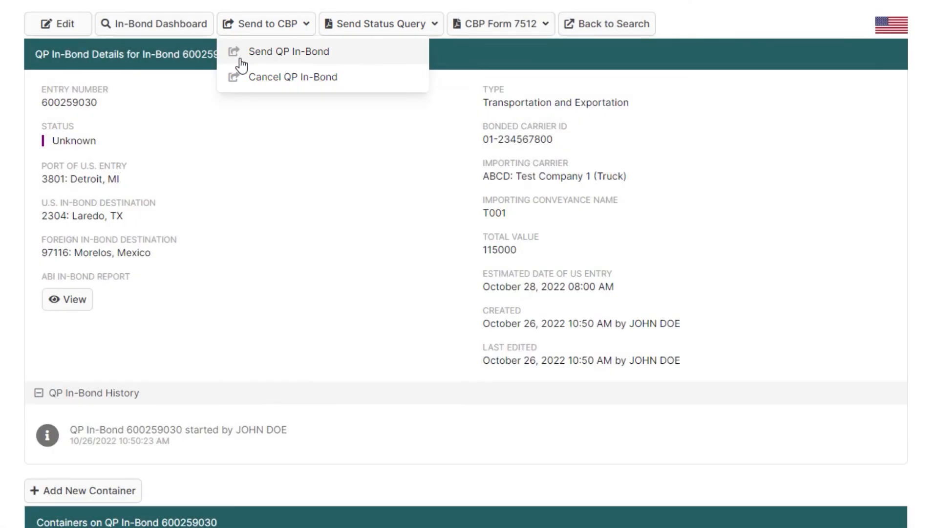
left_click(240, 59)
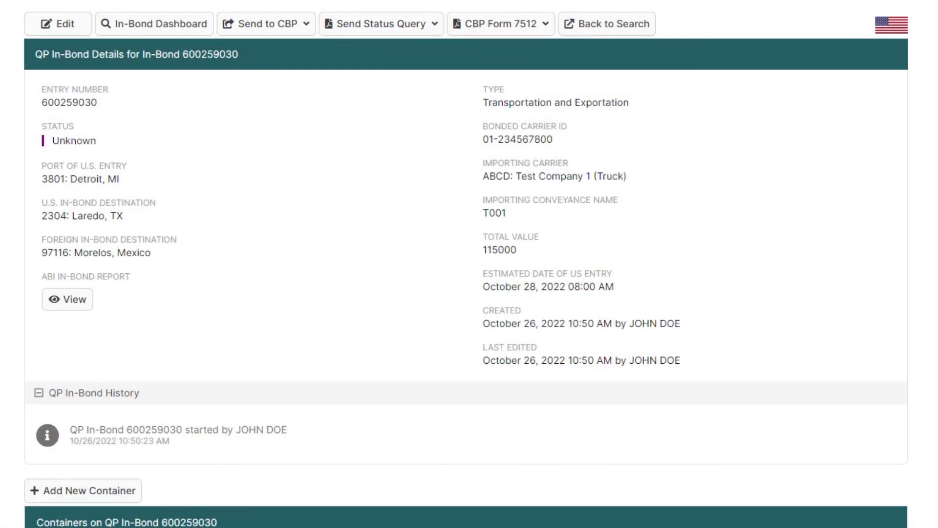